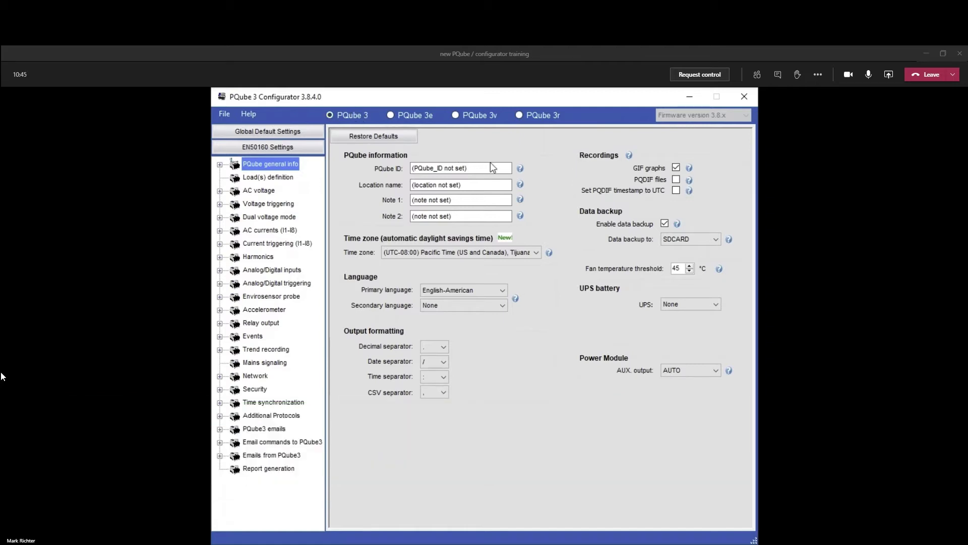
# Replace the placeholder PQube ID with 'Pump Motor 4'
pyautogui.moveTo(494, 167); pyautogui.dragTo(411, 168)
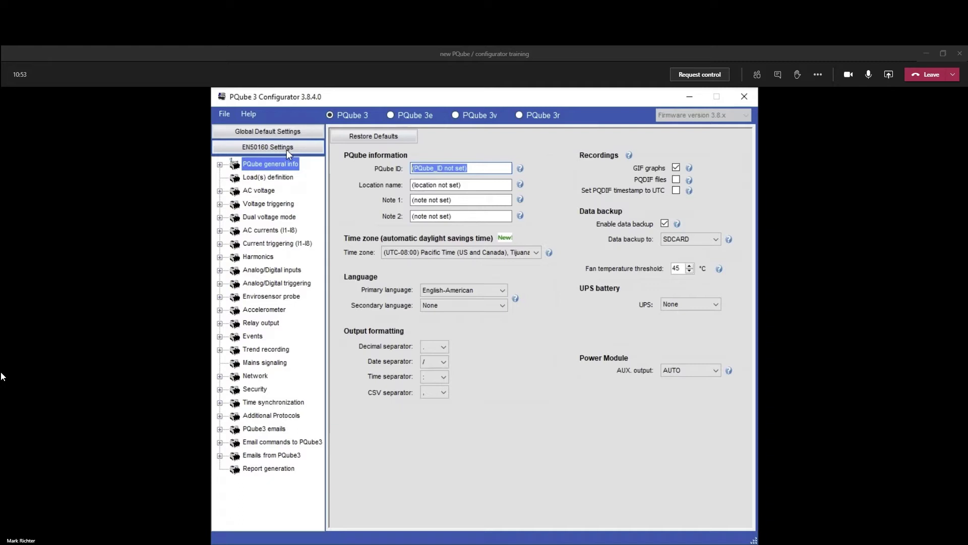
pyautogui.write('Pumps')
pyautogui.press('BackSpace')
pyautogui.write('Mootor')
pyautogui.press('BackSpace')
pyautogui.press('BackSpace')
pyautogui.press('BackSpace')
pyautogui.press('BackSpace')
pyautogui.write('tor 4')
# Fill in the location name and Note 1 'Sewage Influent', and choose Eastern Time as the time zone
pyautogui.press('Tab')
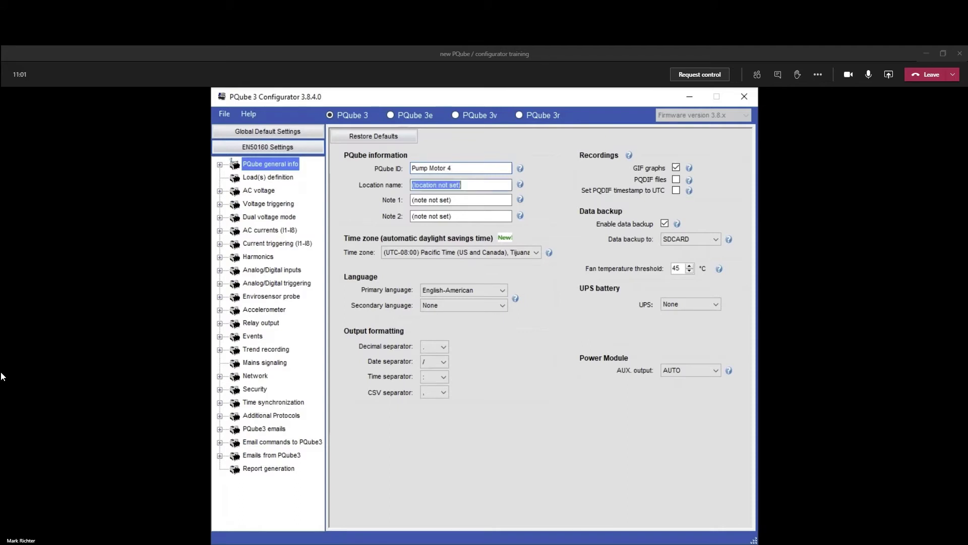
pyautogui.write('Da')
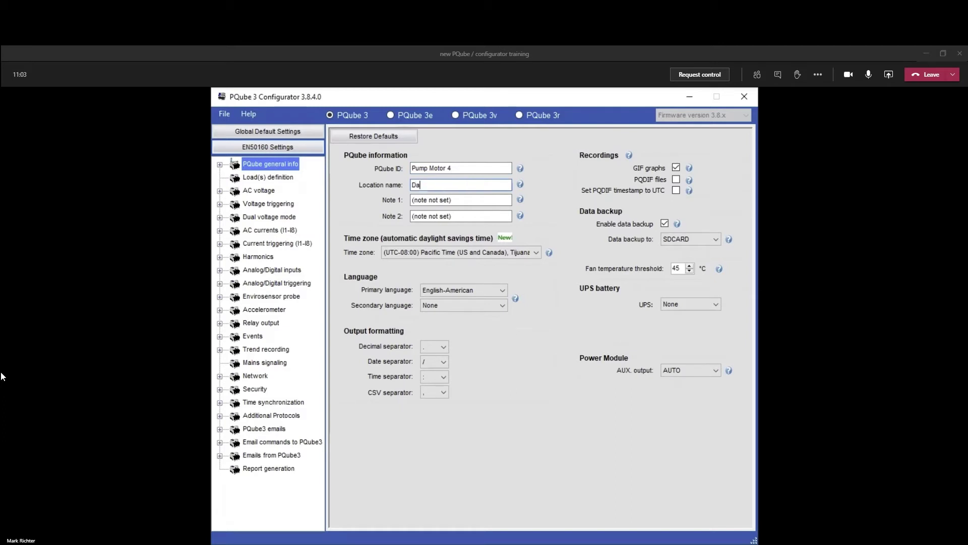
pyautogui.write("ve's House")
pyautogui.press('Tab')
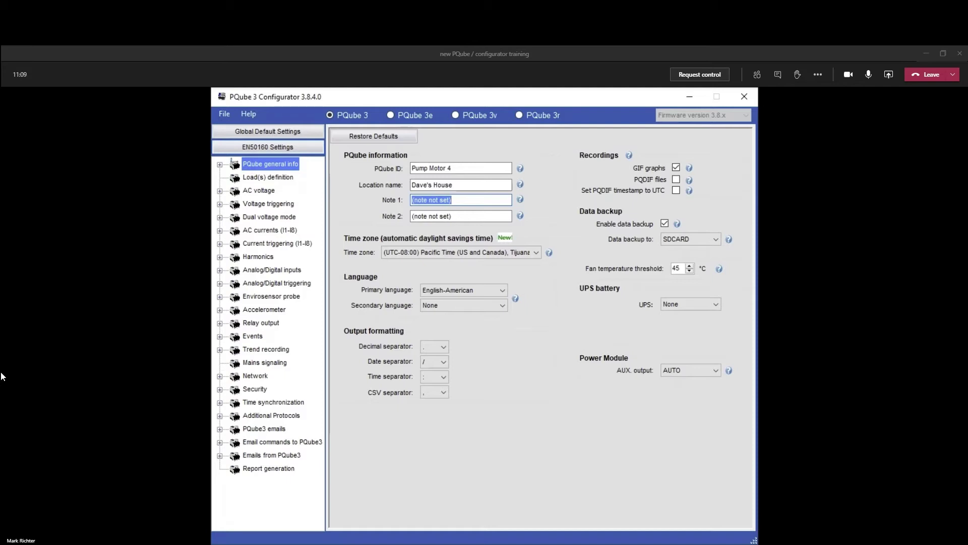
pyautogui.write('S')
pyautogui.write('ewage ')
pyautogui.write('Influent Pump')
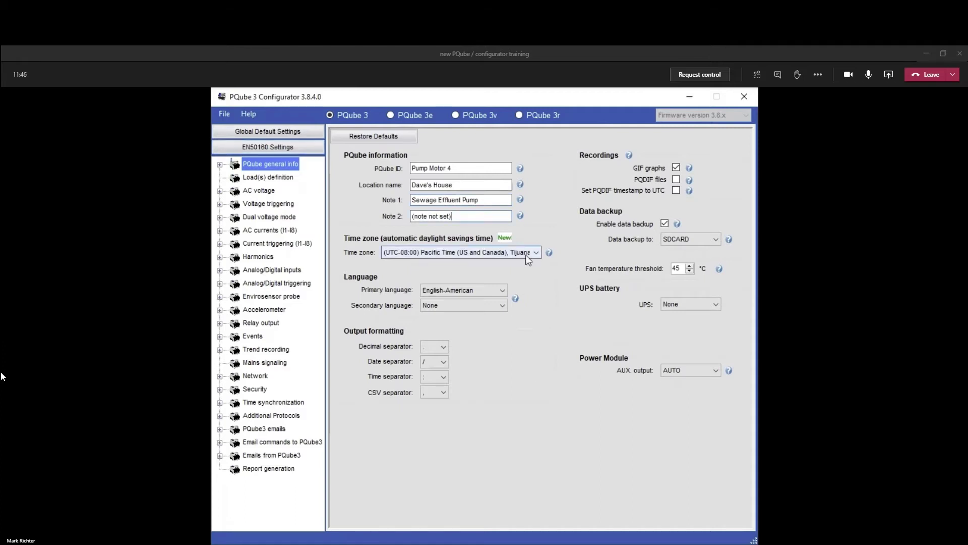
pyautogui.click(526, 255)
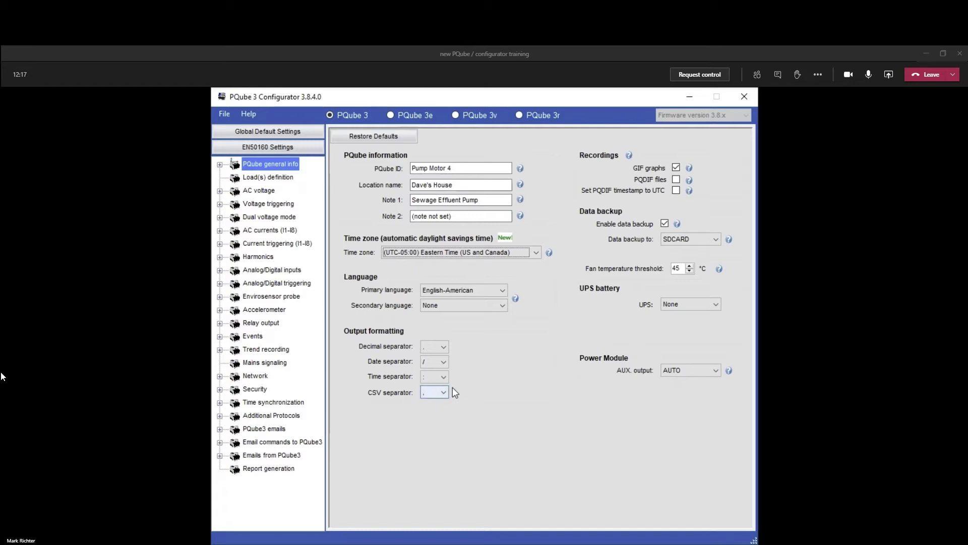
# Review the Load(s) definition page, then display the AC voltage settings
pyautogui.click(278, 177)
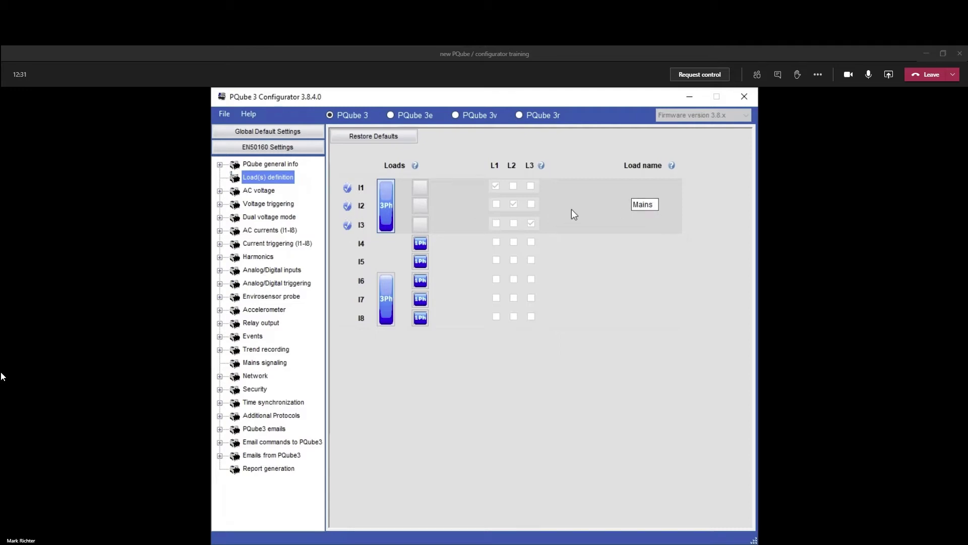
pyautogui.click(259, 195)
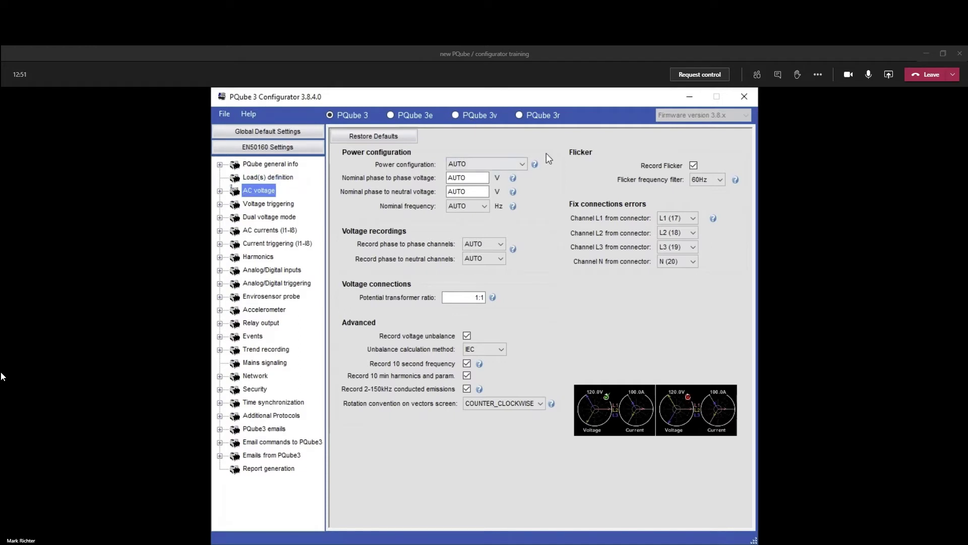
# Set the power configuration to Wye/Star
pyautogui.click(522, 165)
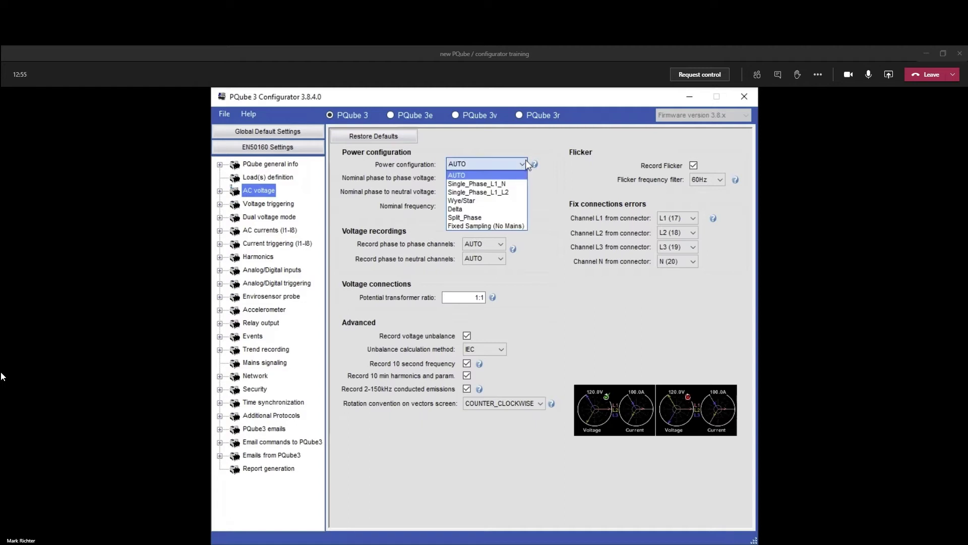
pyautogui.click(501, 211)
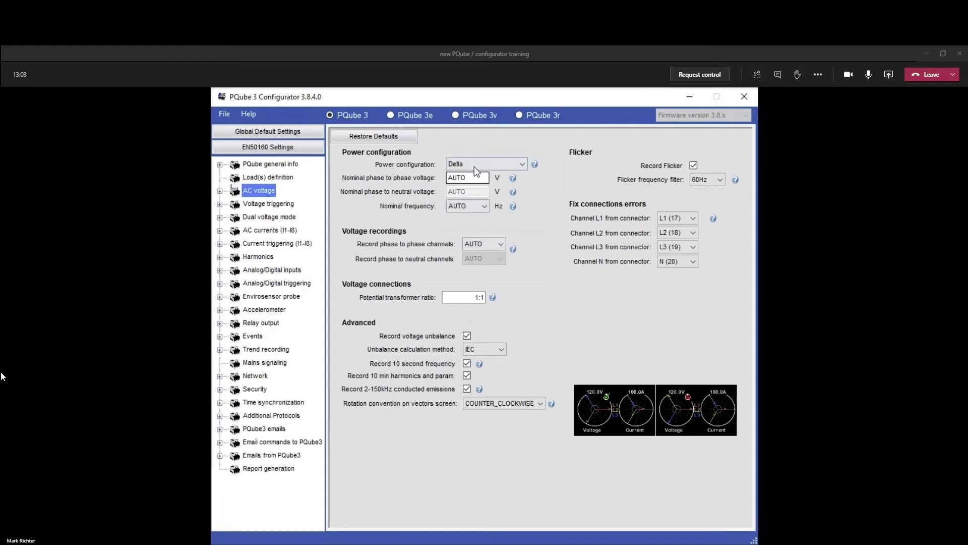
pyautogui.click(488, 163)
pyautogui.click(481, 196)
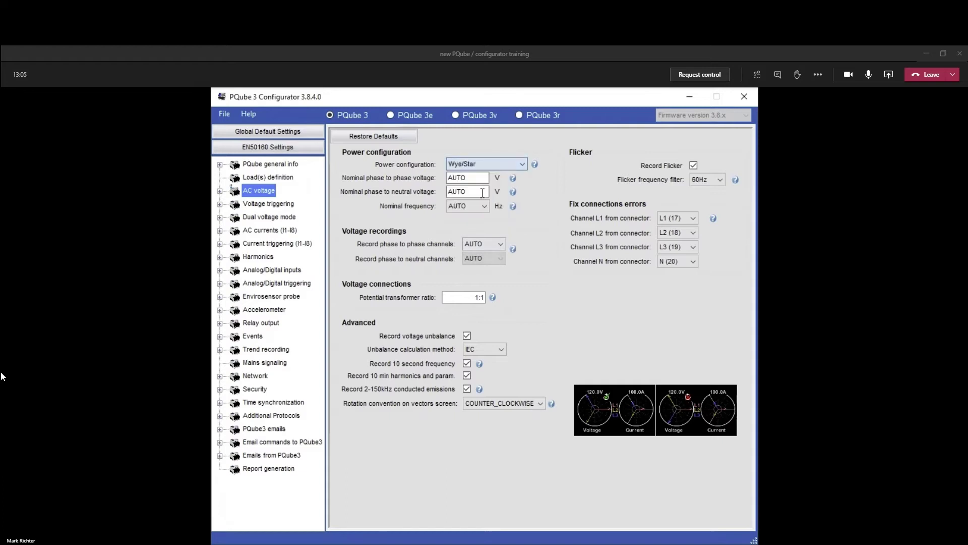
# Enter nominal voltages of 480 V phase-to-phase and 277 V phase-to-neutral, with 60 Hz nominal frequency
pyautogui.doubleClick(463, 177)
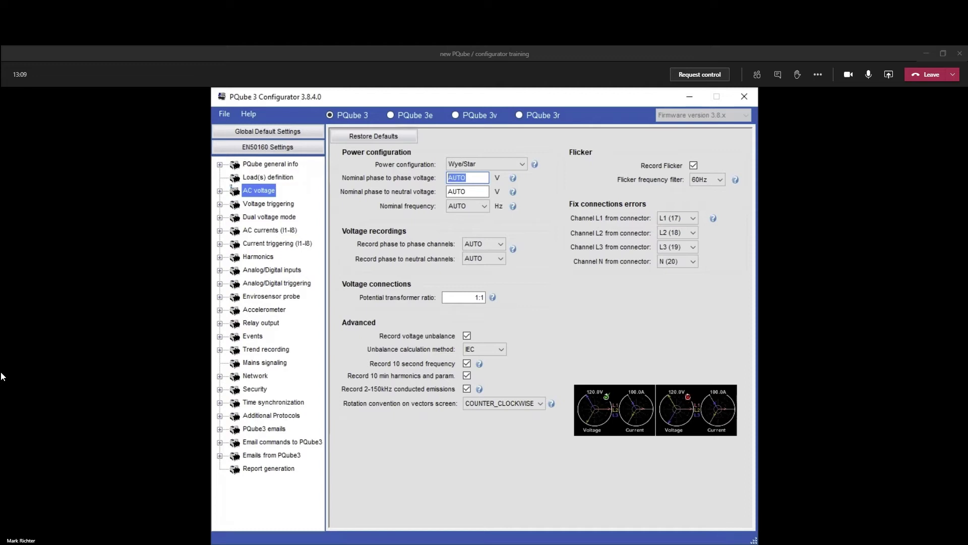
pyautogui.write('480')
pyautogui.press('Tab')
pyautogui.write('277')
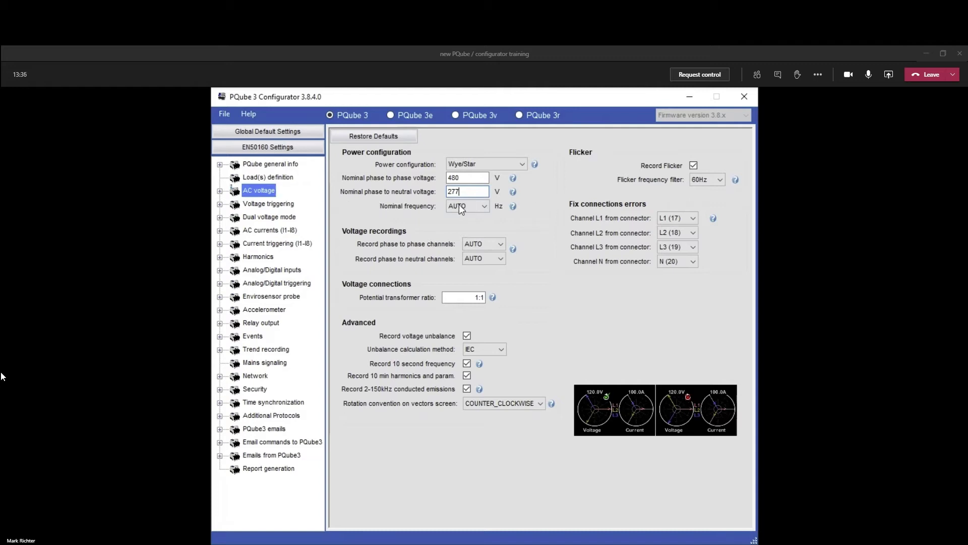
pyautogui.click(468, 207)
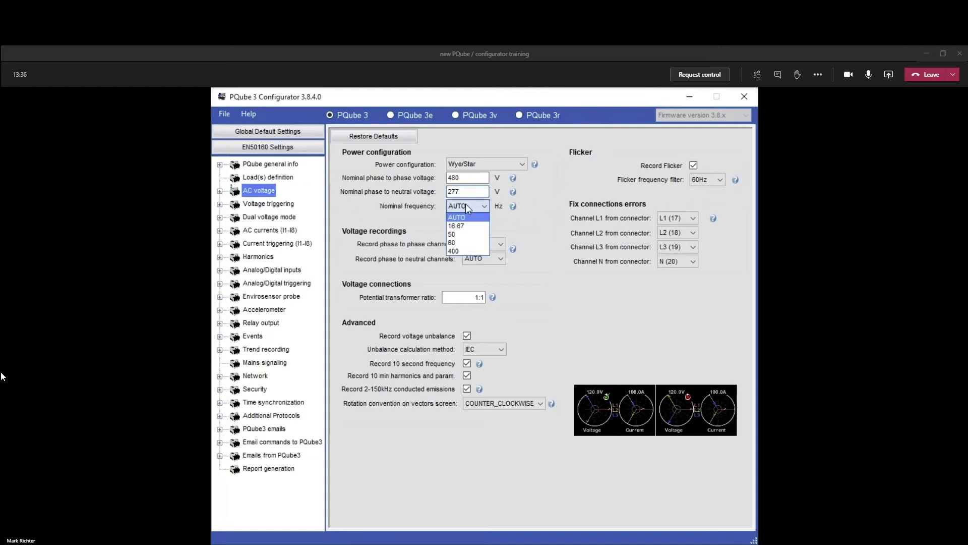
pyautogui.click(468, 245)
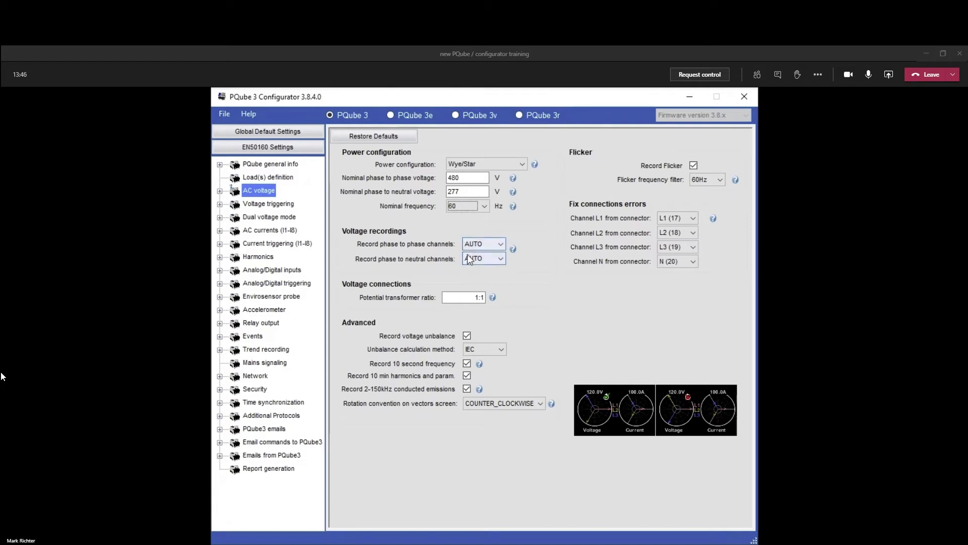
pyautogui.doubleClick(477, 297)
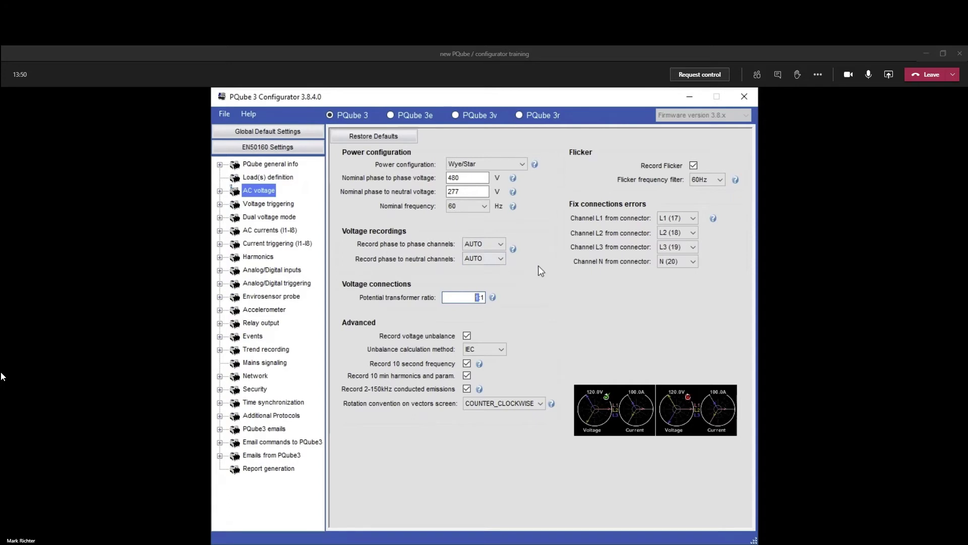
# Make the potential transformer ratio 12470:120, then display the Voltage triggering settings
pyautogui.click(465, 297)
pyautogui.hotkey('shift', 'Right')
pyautogui.write('12470')
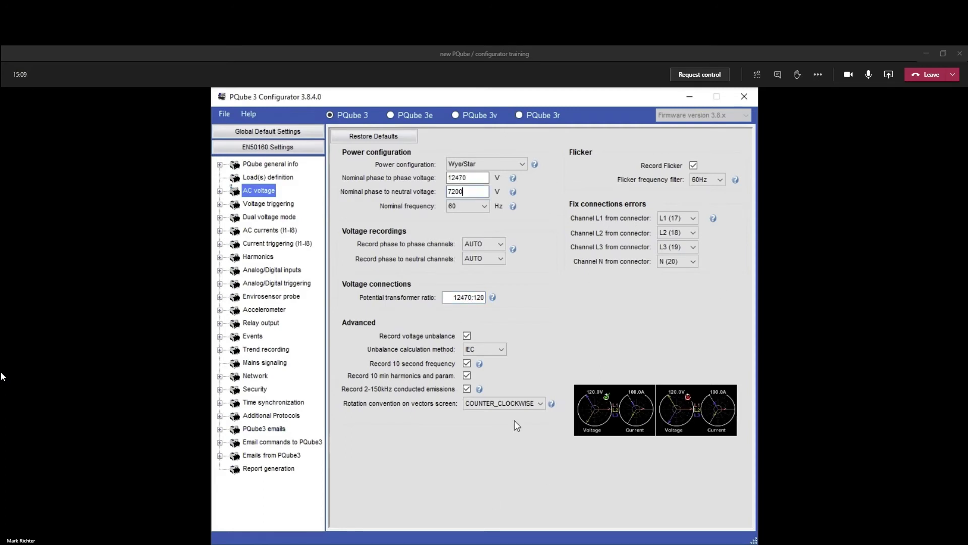
pyautogui.click(517, 403)
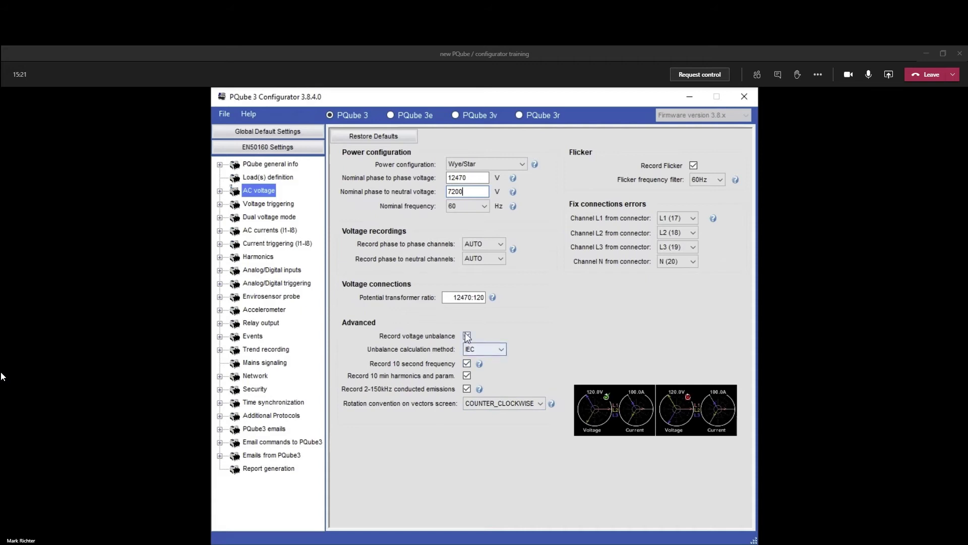
pyautogui.click(268, 204)
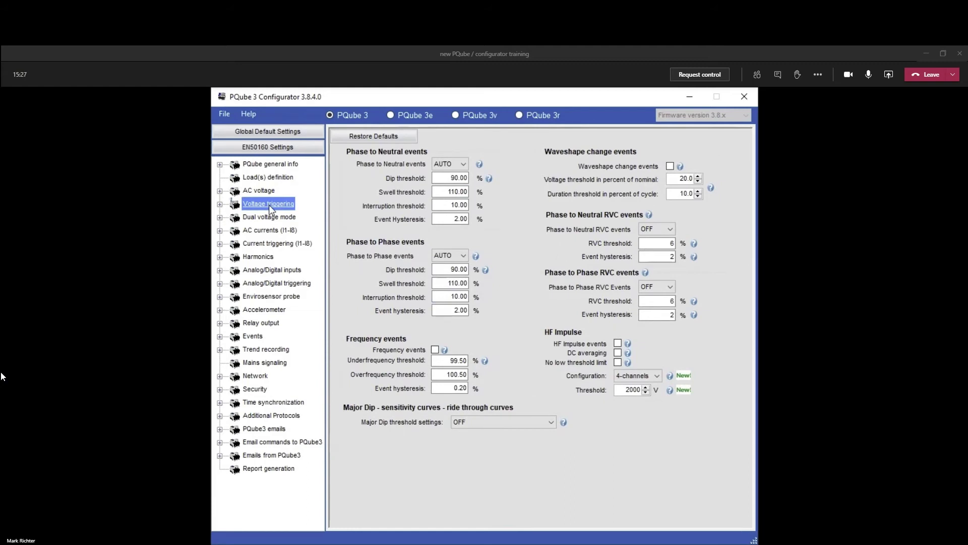
# Set both Phase to Neutral and Phase to Phase voltage events to OFF
pyautogui.click(461, 163)
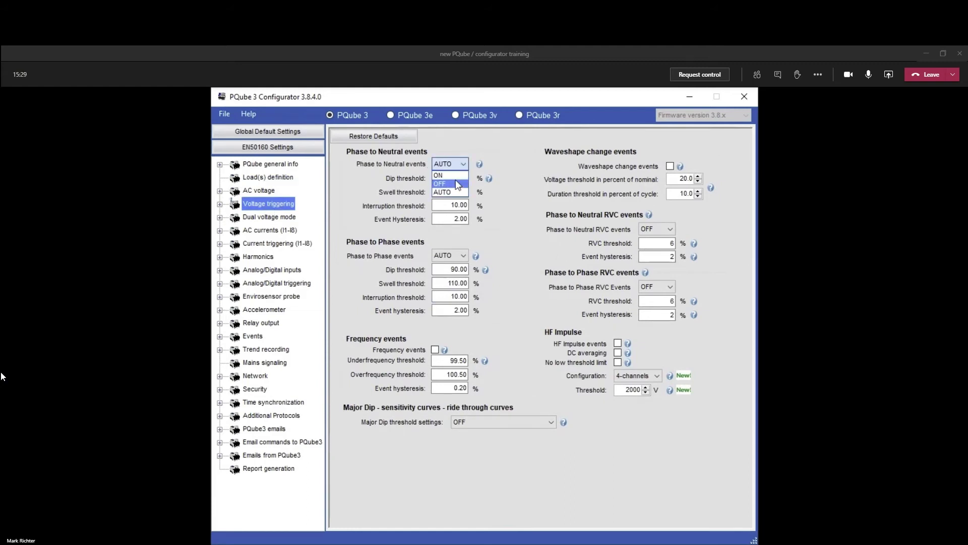
pyautogui.click(456, 182)
pyautogui.click(456, 256)
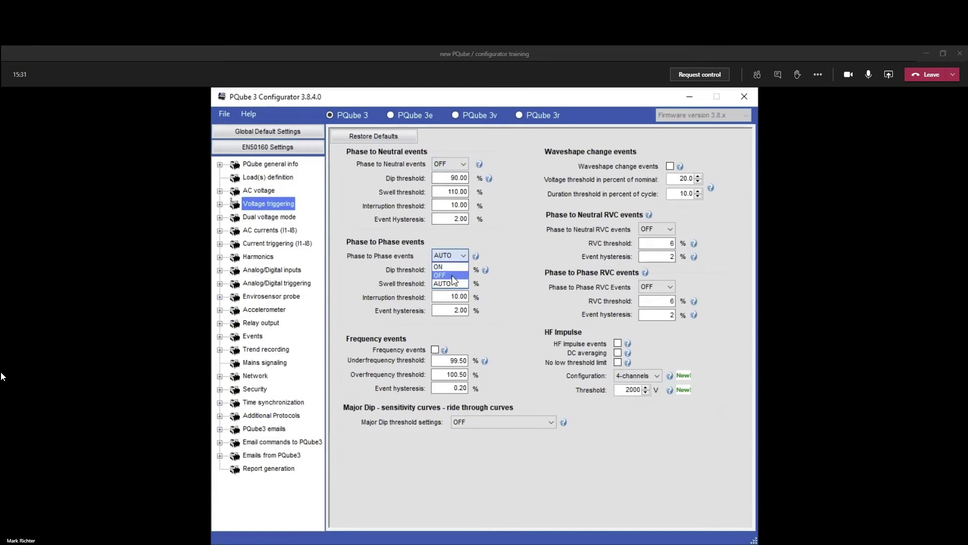
pyautogui.click(454, 275)
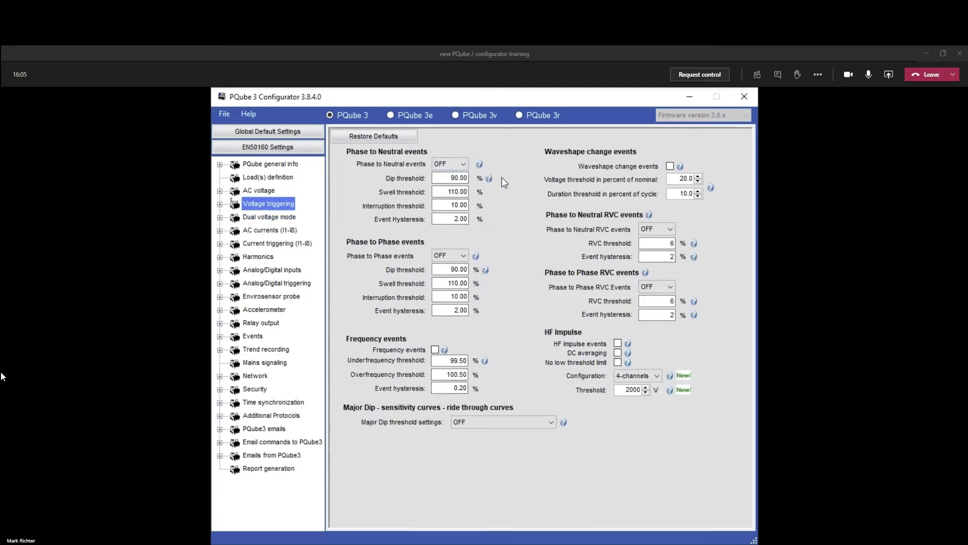
pyautogui.click(462, 181)
pyautogui.press('Tab')
pyautogui.press('Tab')
pyautogui.press('Tab')
pyautogui.press('Tab')
pyautogui.press('Tab')
pyautogui.press('Tab')
pyautogui.press('Tab')
pyautogui.press('Tab')
pyautogui.press('Tab')
pyautogui.press('Tab')
pyautogui.press('Tab')
pyautogui.press('Tab')
pyautogui.press('Tab')
pyautogui.press('Tab')
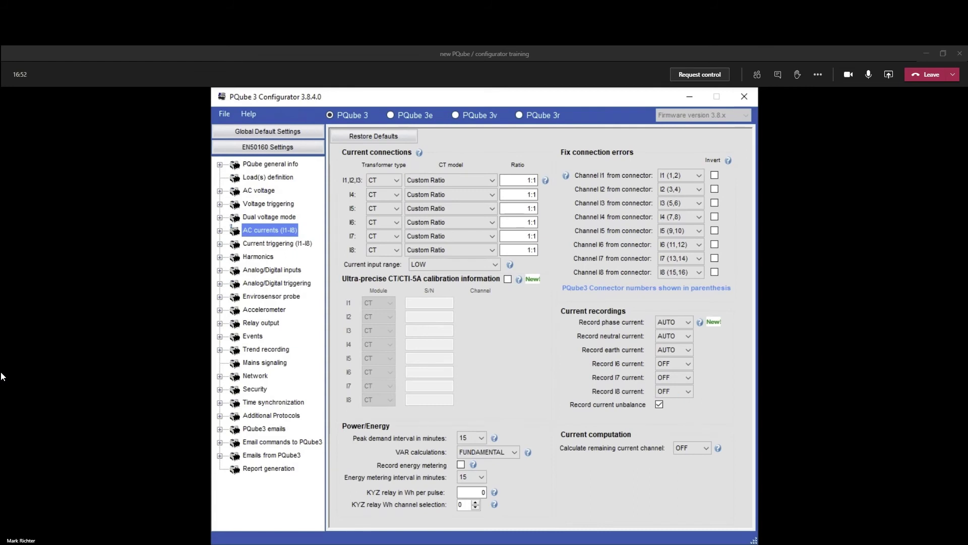
# Choose the SCN2-1A:333mV-0.4 CT model for I1–I3 and make them Flexible transformers
pyautogui.click(492, 181)
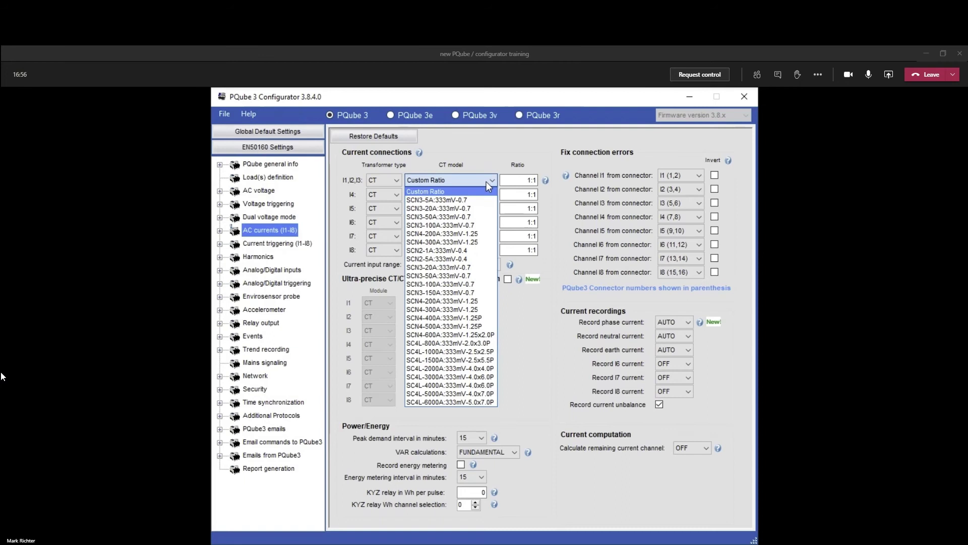
pyautogui.click(468, 252)
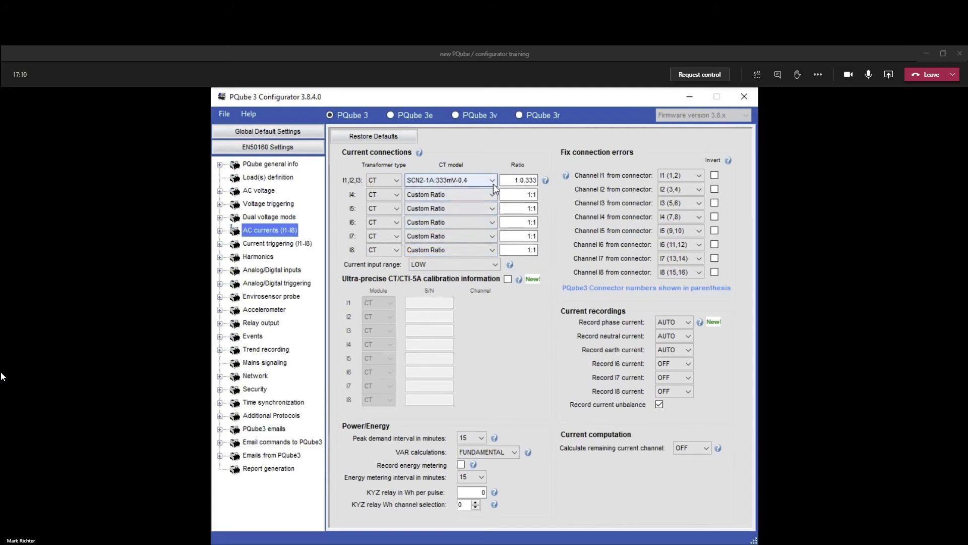
pyautogui.click(397, 180)
pyautogui.click(396, 202)
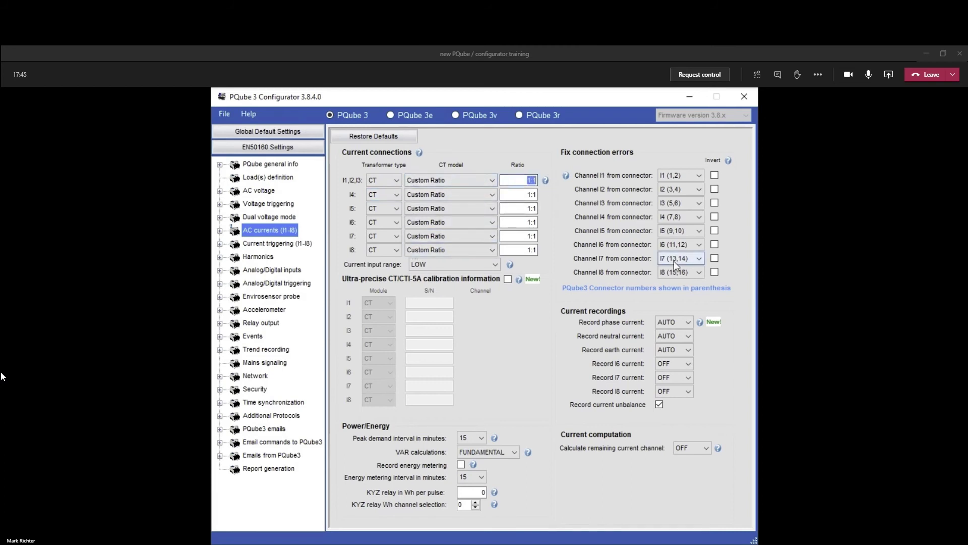
# Enter 2000:0.333 as the I1–I3 custom CT ratio
pyautogui.write('125:0333')
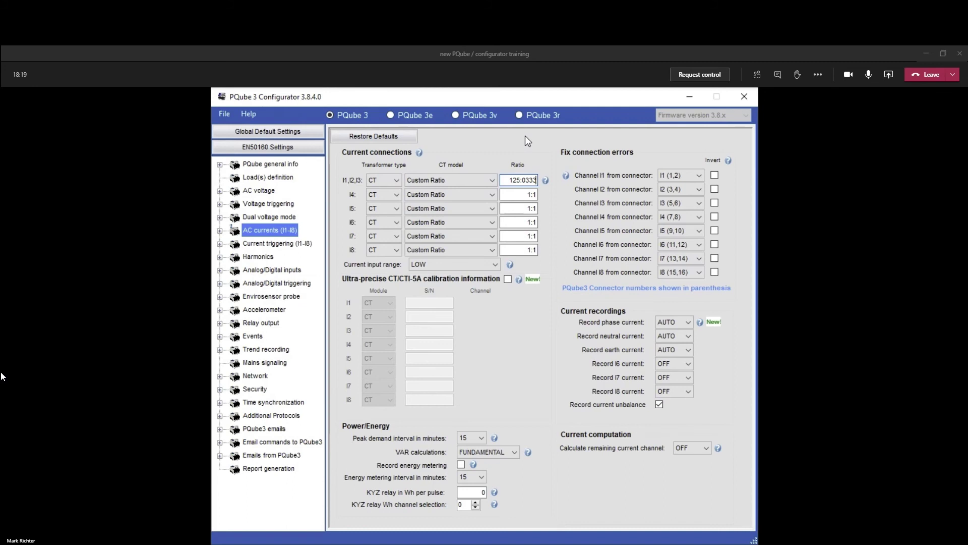
pyautogui.press('Left')
pyautogui.press('Left')
pyautogui.press('Left')
pyautogui.press('Left')
pyautogui.press('Left')
pyautogui.hotkey('shift', 'Left')
pyautogui.hotkey('shift', 'Left')
pyautogui.hotkey('shift', 'Left')
pyautogui.write('2000')
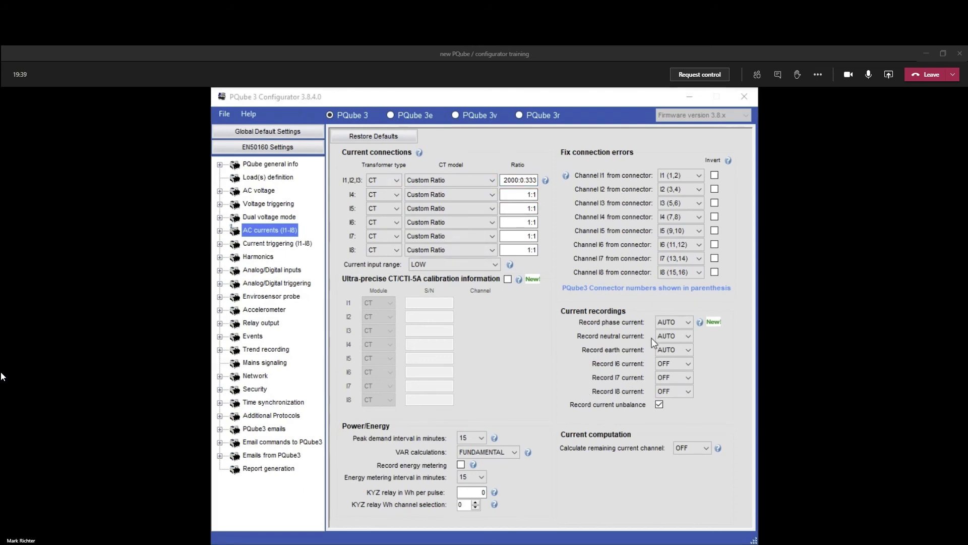
# Display the Current triggering (I1-I8) page from the settings tree
pyautogui.click(280, 244)
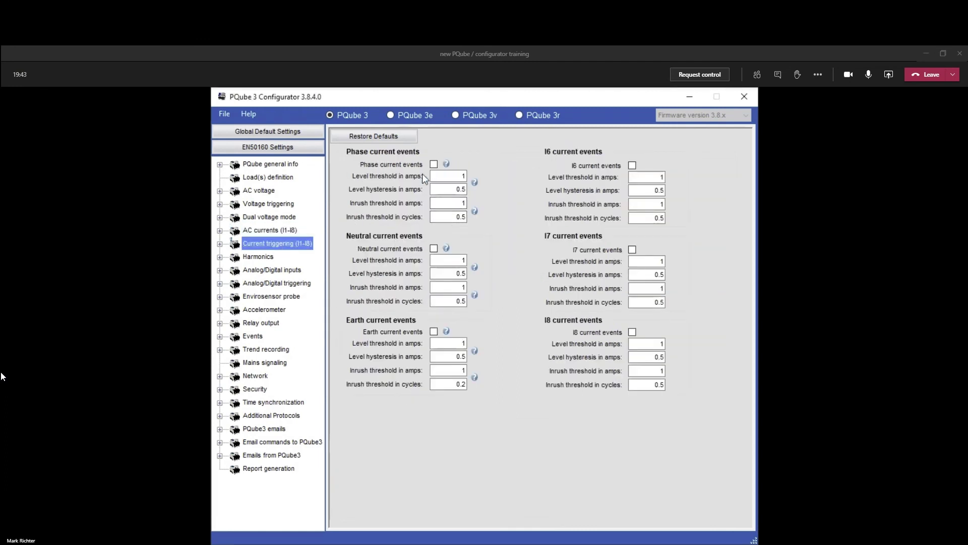